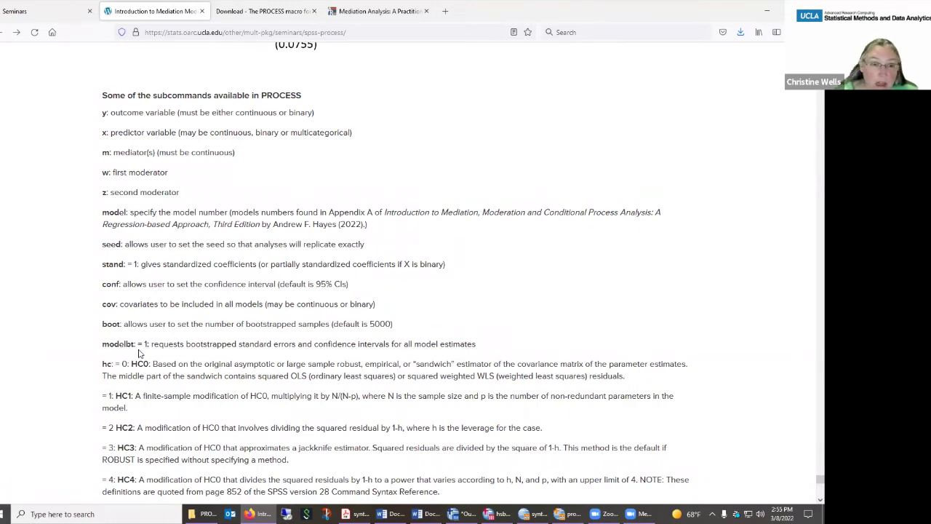
Step: Check the seminar page's HC0–HC4 definitions against the ROBUST Subcommand section on page 852 of syntaxreference.pdf in Adobe Acrobat
scroll(58, 307, "down", 3)
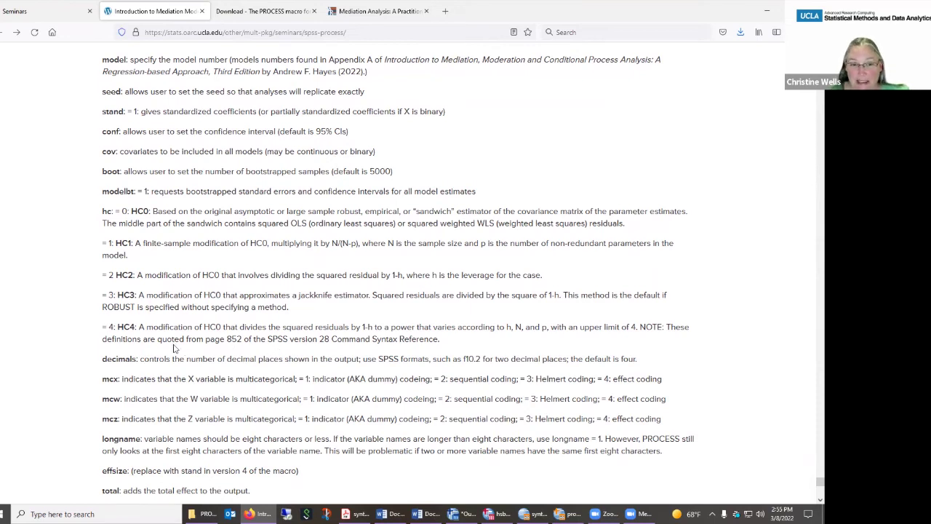
left_click_drag(142, 339, 438, 339)
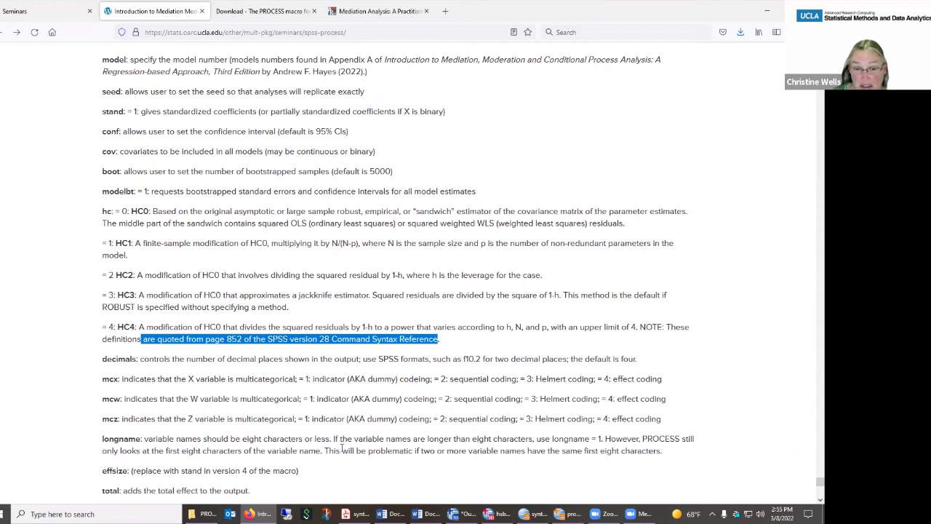
left_click(353, 514)
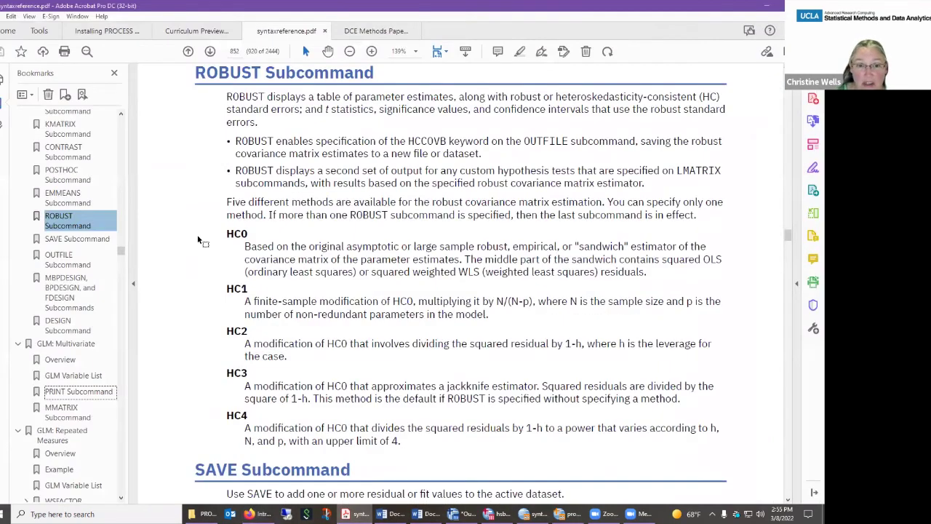
scroll(203, 241, "down", 1)
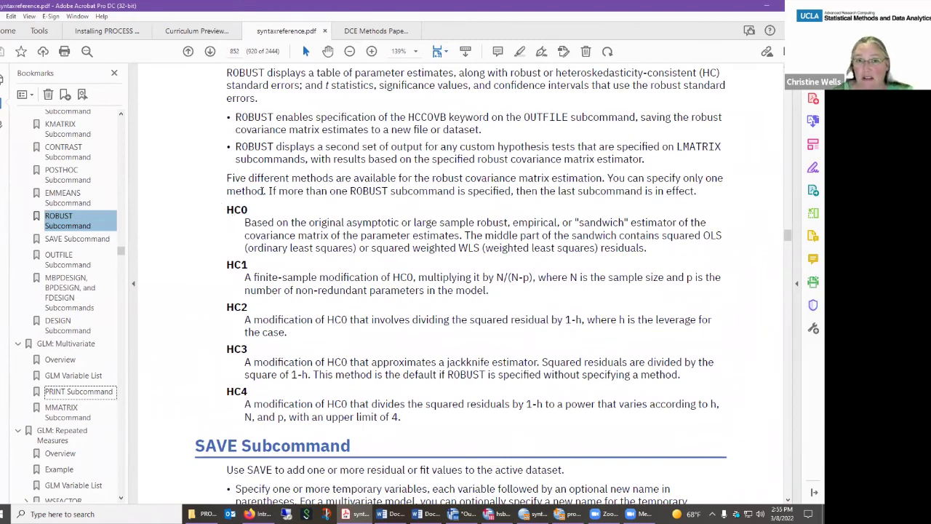
left_click(764, 5)
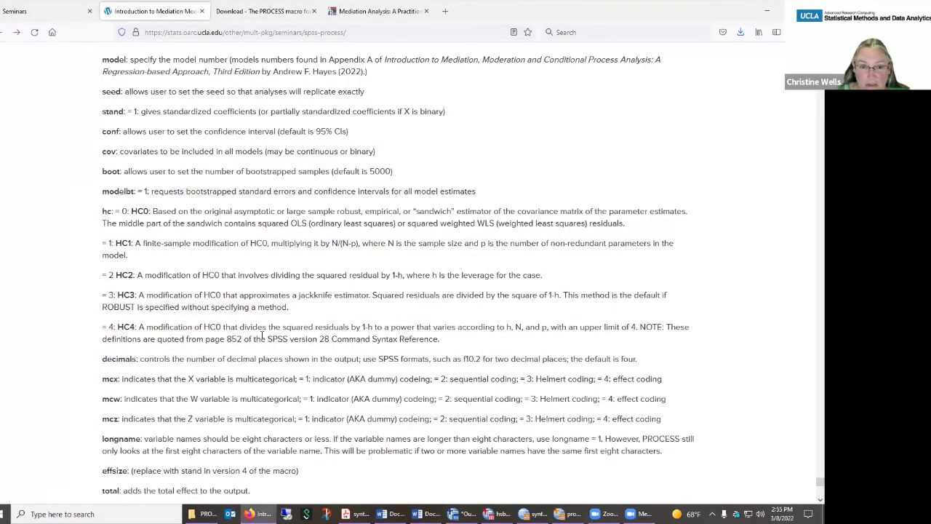
Step: Read the remaining PROCESS subcommands on the seminar page, from decimals and mcx through contrast to zmatrix
left_click_drag(220, 339, 390, 339)
left_click(373, 352)
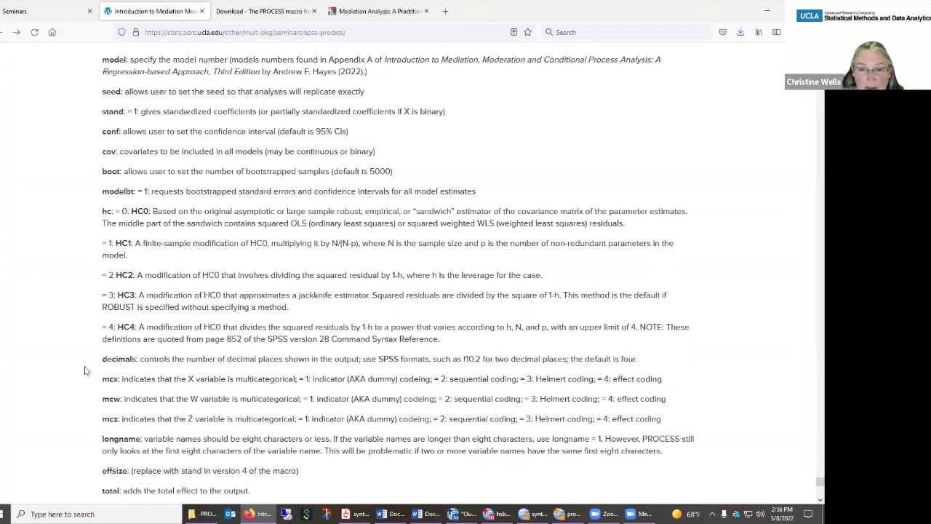
scroll(85, 371, "down", 3)
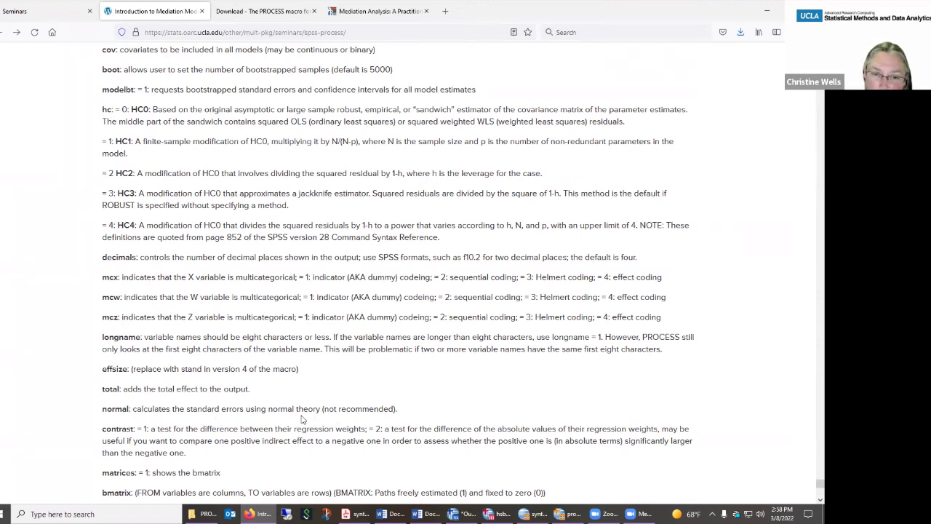
scroll(65, 369, "down", 3)
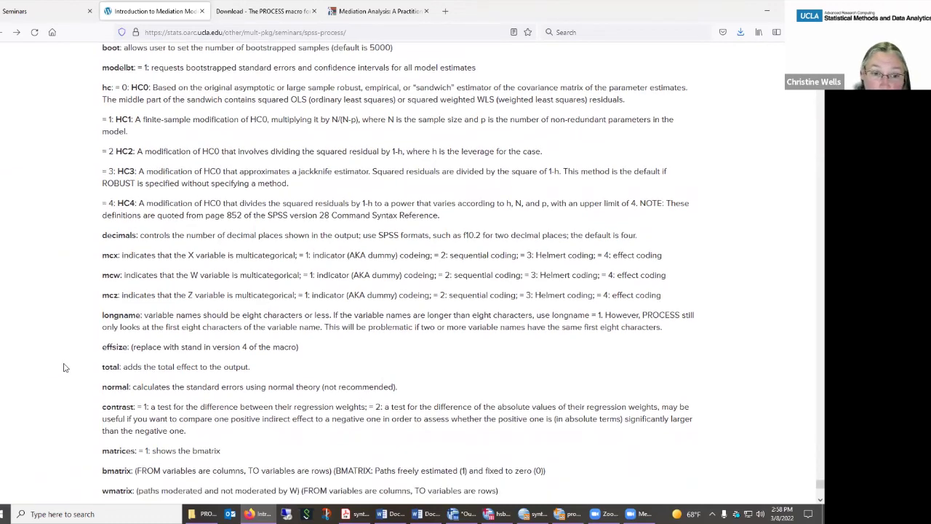
scroll(63, 367, "down", 1)
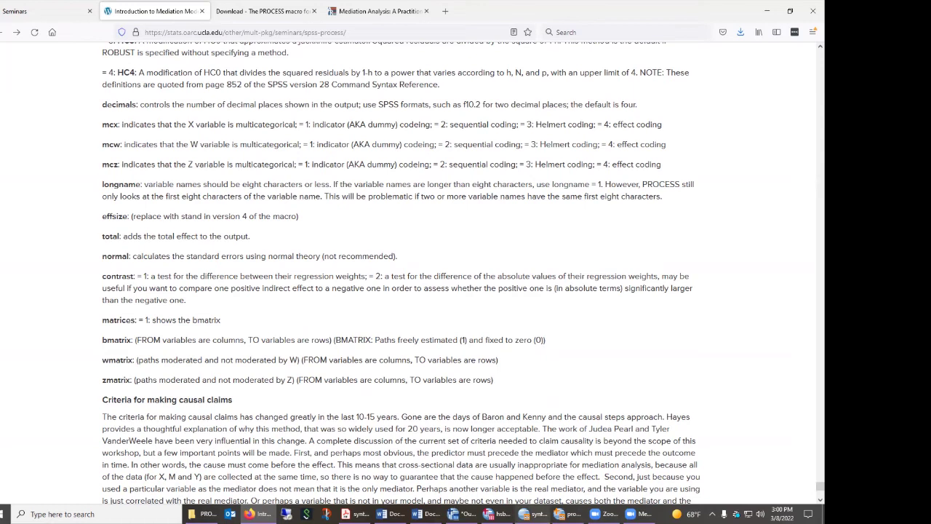
Step: Switch to the SPSS Syntax Editor and run the two PROCESS commands with contrast = 1 and contrast = 2 on lines 127–128
left_click(535, 513)
scroll(474, 304, "down", 4)
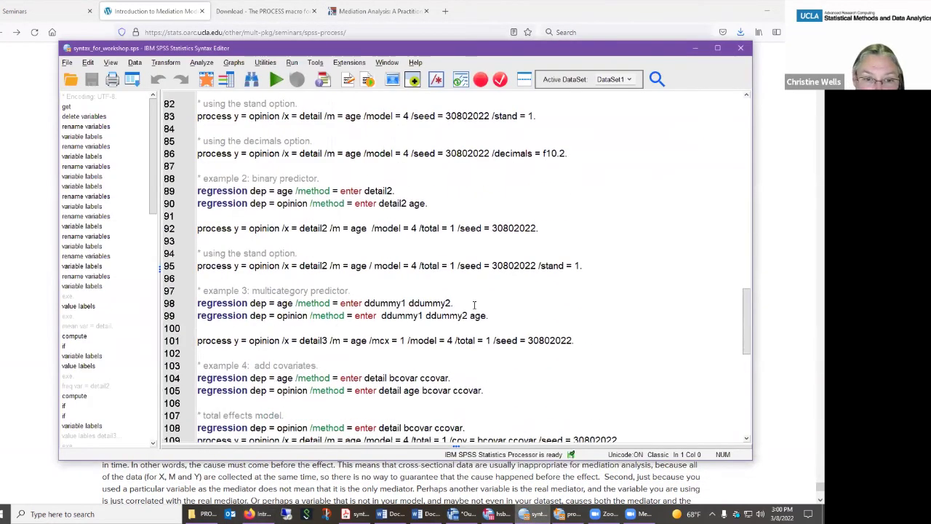
scroll(475, 304, "down", 7)
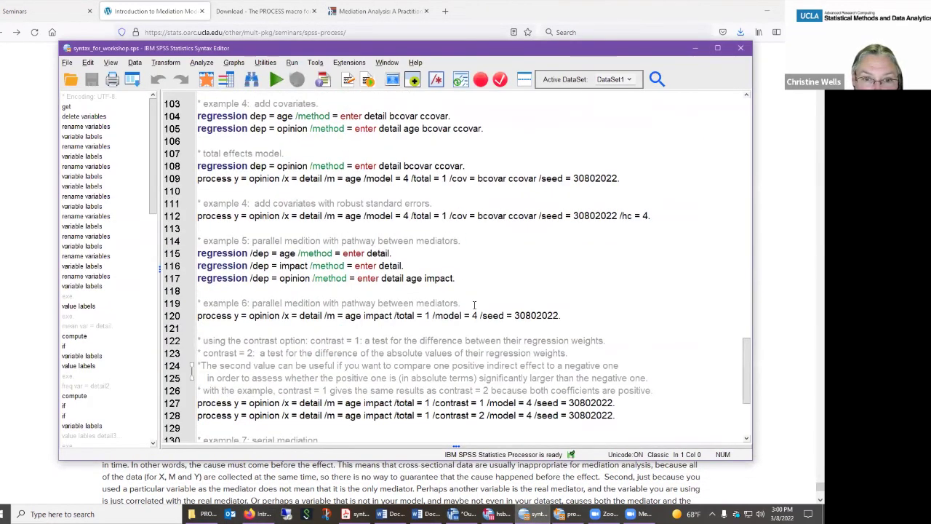
scroll(474, 304, "down", 4)
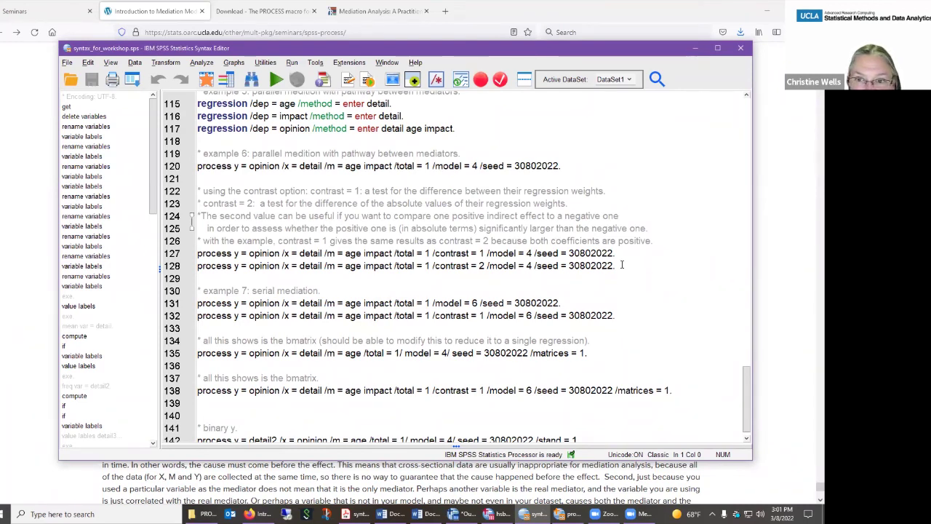
left_click_drag(616, 265, 196, 253)
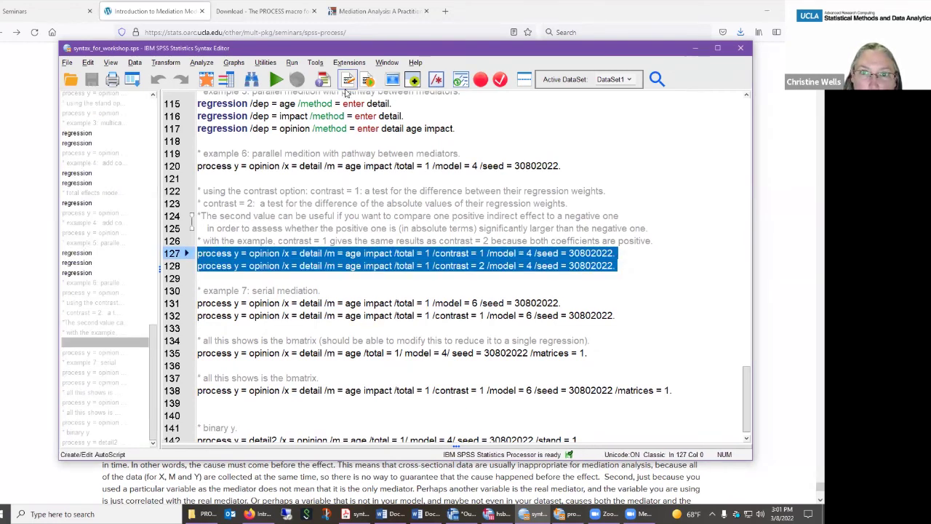
left_click(276, 80)
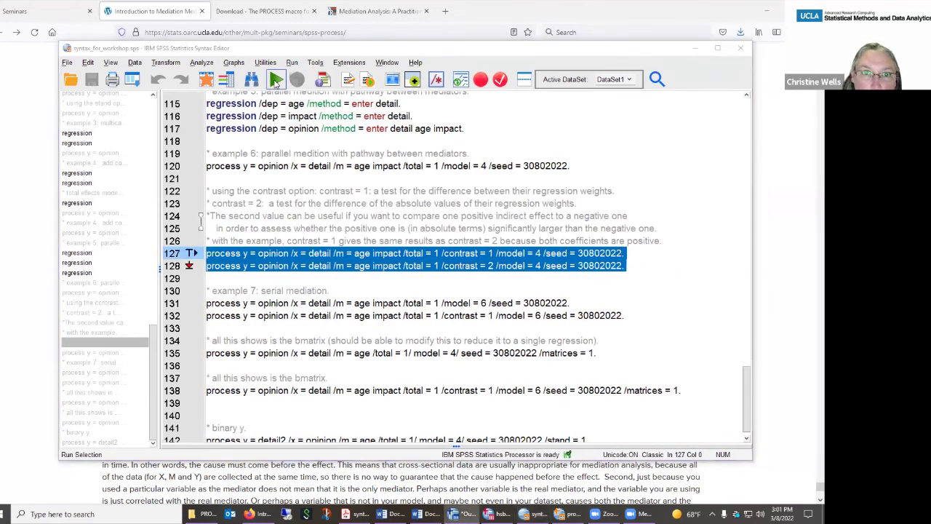
left_click(694, 48)
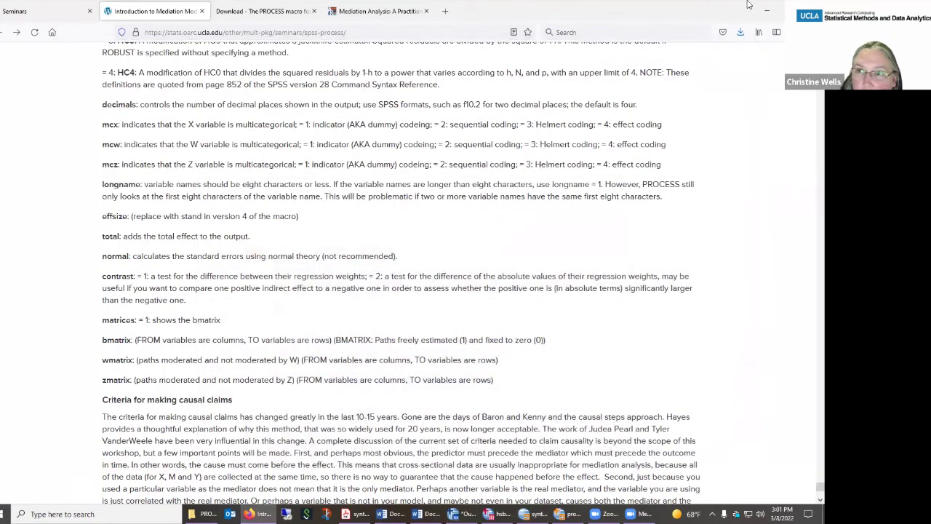
Step: In the SPSS Statistics Viewer, examine the contrast = 1 output through to the indirect effects of X on Y
left_click(463, 513)
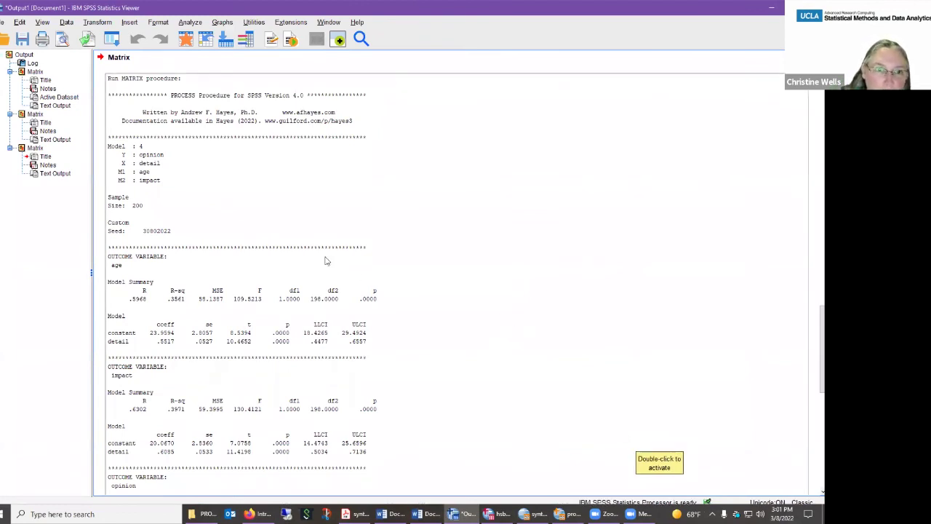
left_click(34, 114)
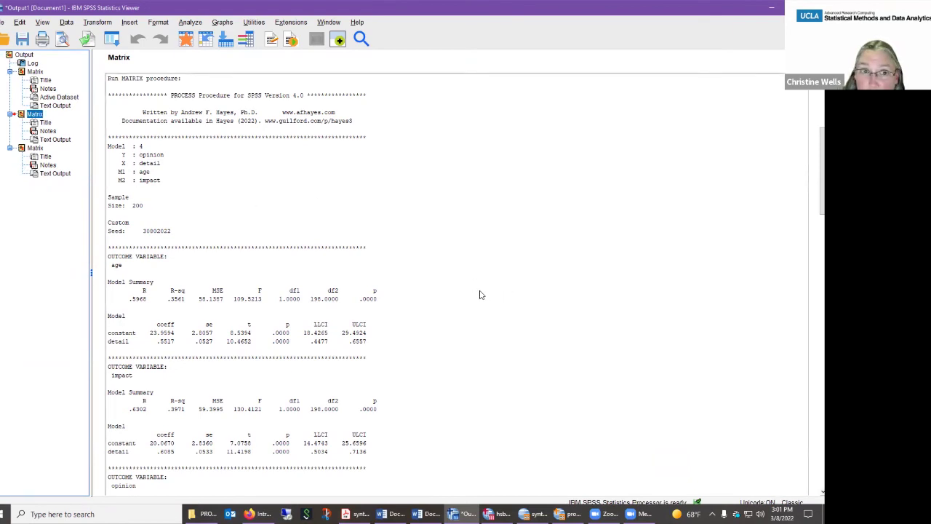
scroll(480, 295, "down", 3)
scroll(479, 294, "down", 2)
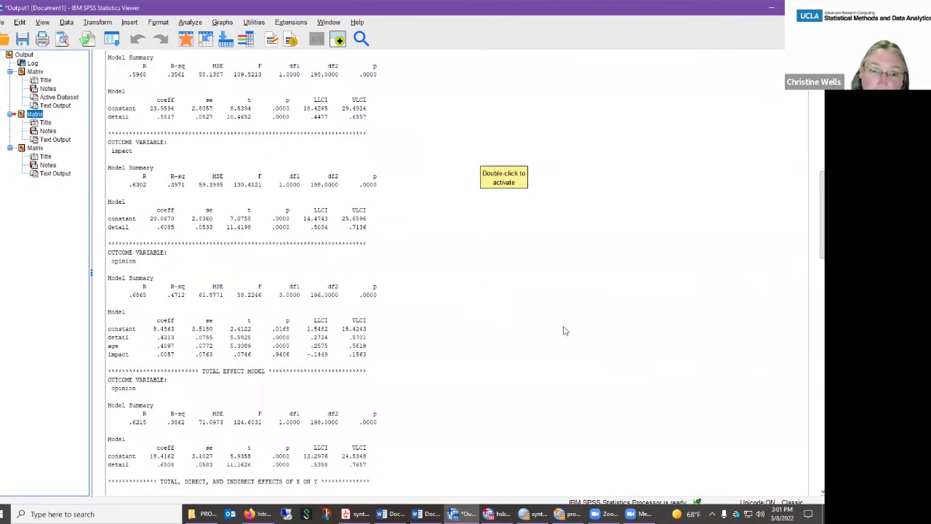
scroll(467, 280, "down", 2)
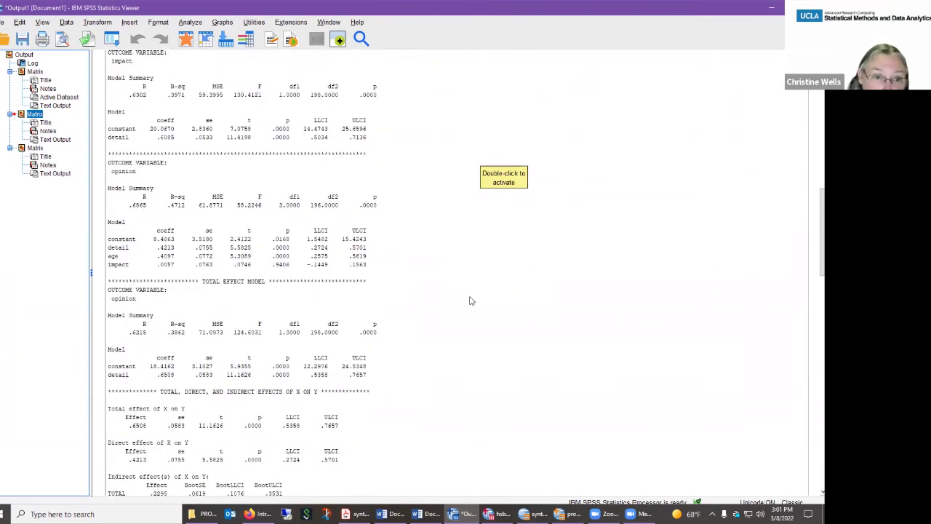
scroll(470, 301, "down", 4)
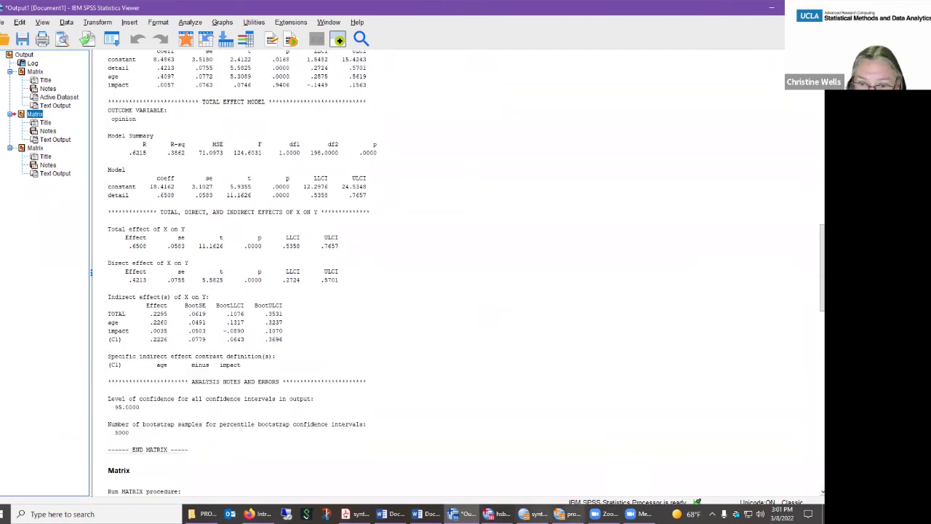
Step: Check the contrast = 1 option on line 127 of the syntax against the specific indirect effect contrast in its output
left_click(534, 514)
left_click_drag(455, 253, 477, 253)
left_click(462, 253)
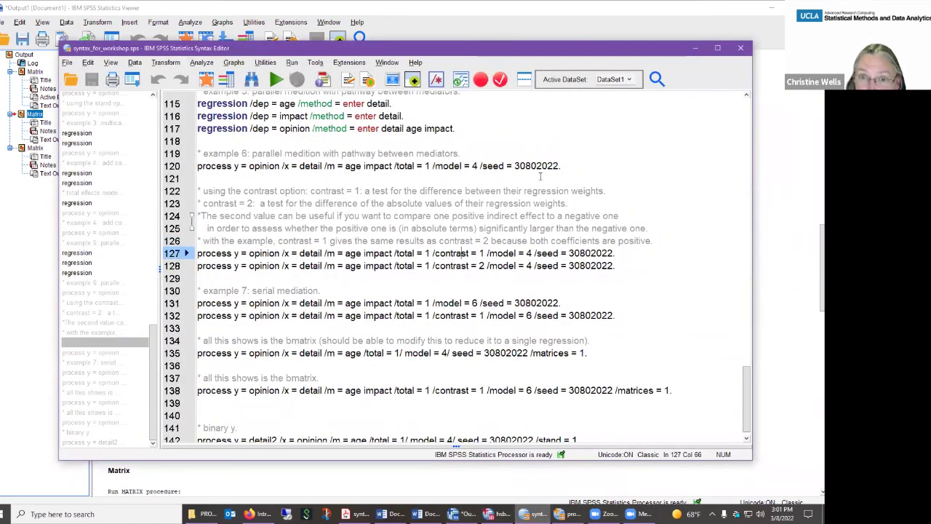
left_click(694, 48)
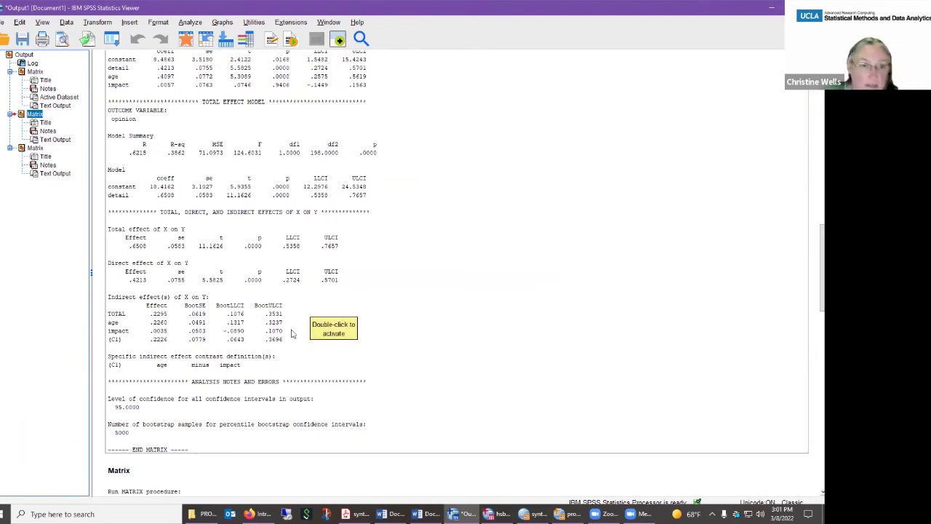
scroll(423, 332, "down", 2)
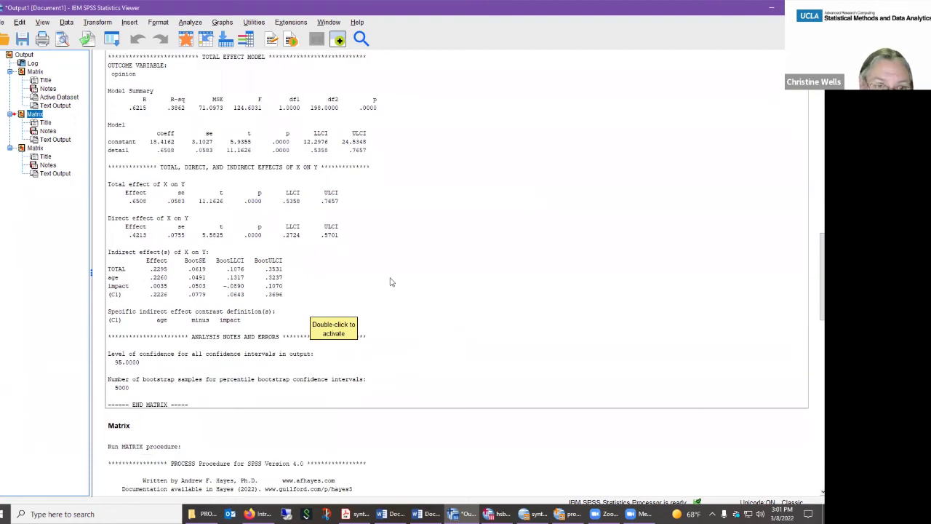
Step: Examine the indirect effects and contrast definition at the end of the contrast = 2 output
left_click(34, 148)
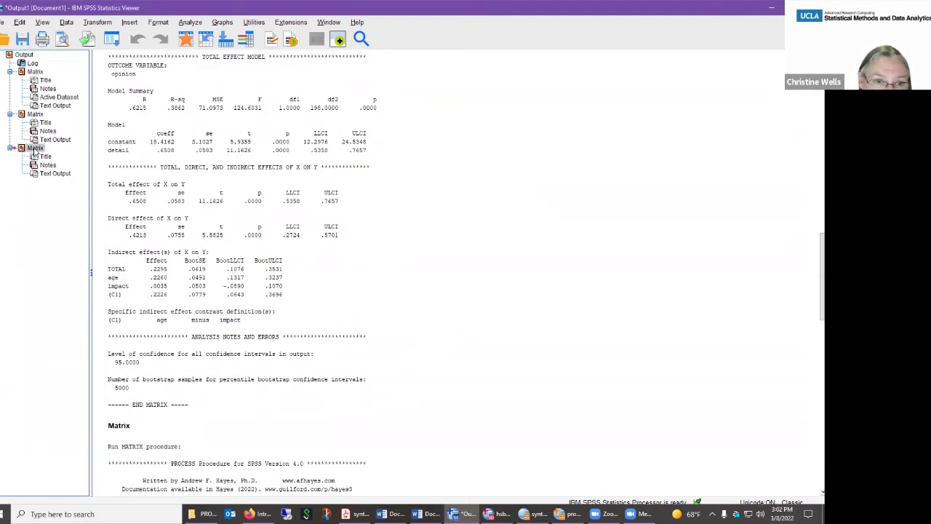
scroll(426, 312, "down", 5)
scroll(426, 311, "down", 20)
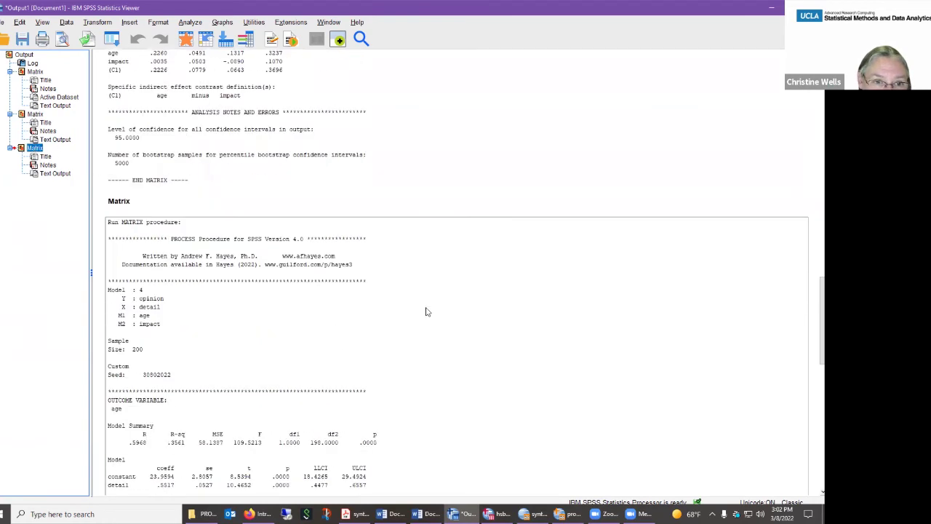
scroll(427, 311, "down", 3)
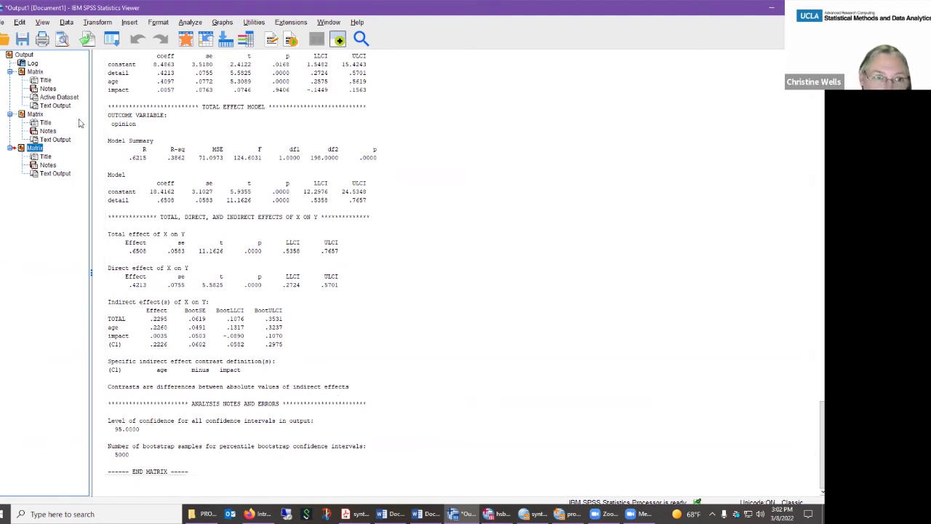
Step: Compare the indirect effects and the C1 age-minus-impact contrast between the contrast = 1 and contrast = 2 outputs
left_click(35, 114)
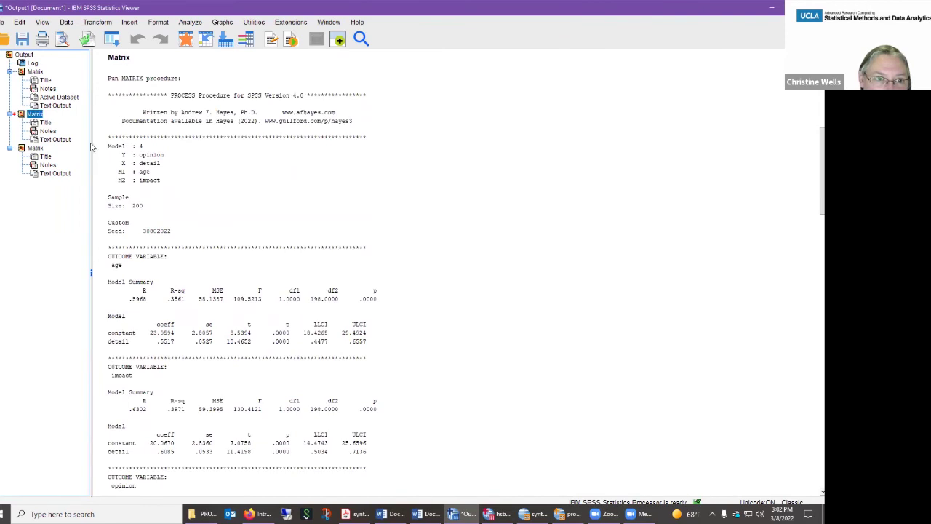
scroll(284, 251, "down", 10)
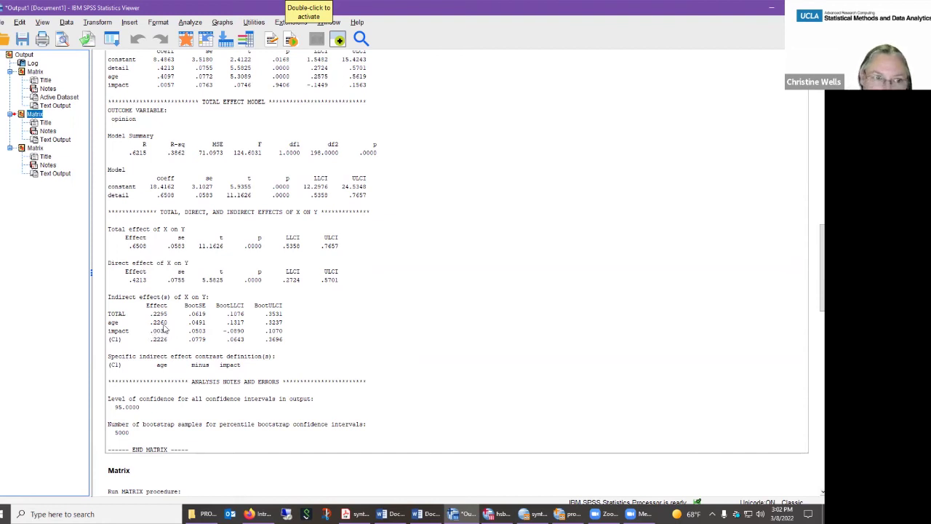
left_click(36, 149)
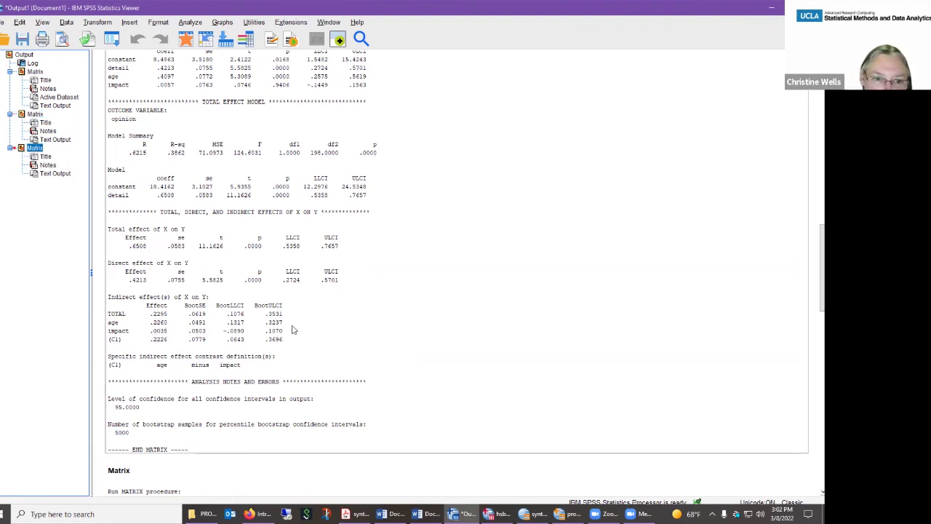
left_click(37, 148)
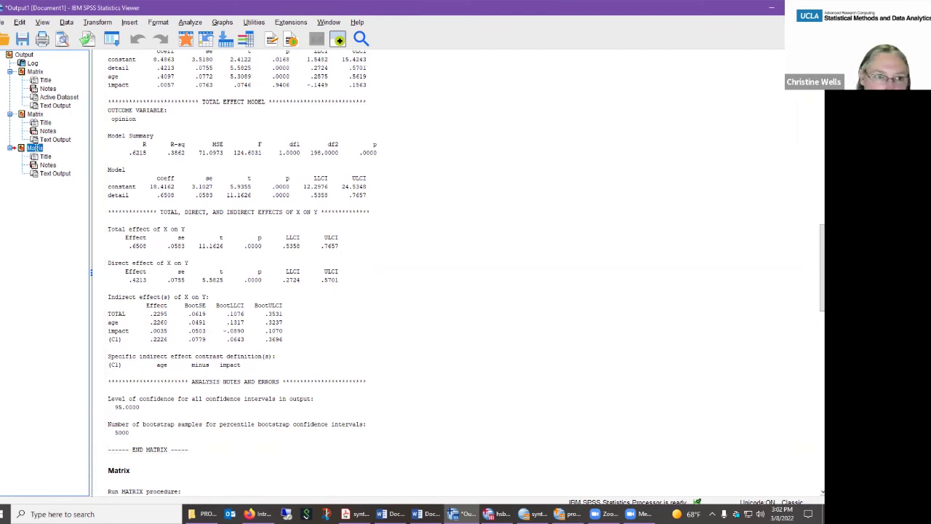
left_click(35, 148)
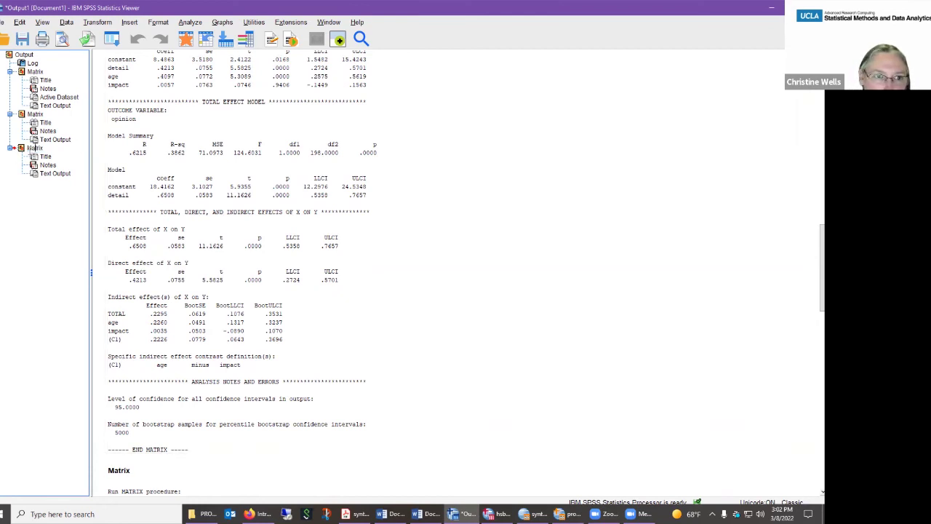
scroll(337, 300, "down", 15)
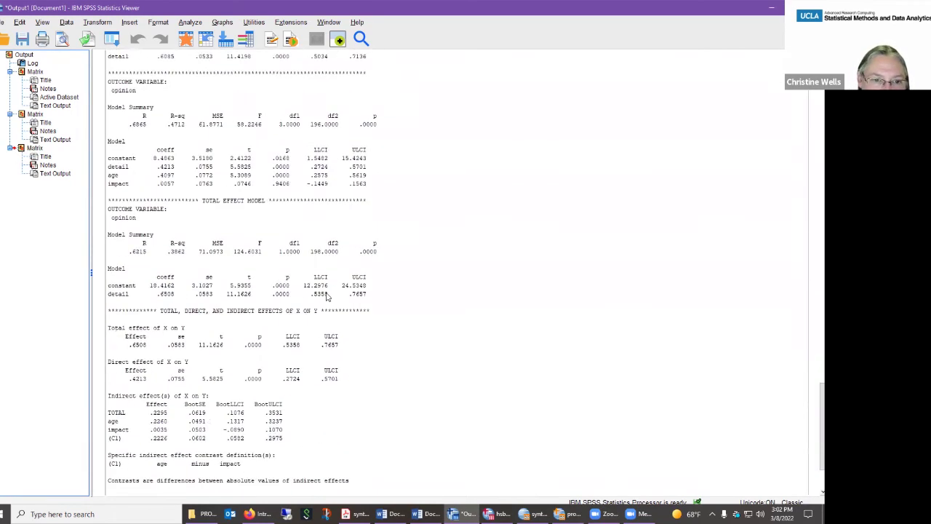
scroll(327, 296, "down", 3)
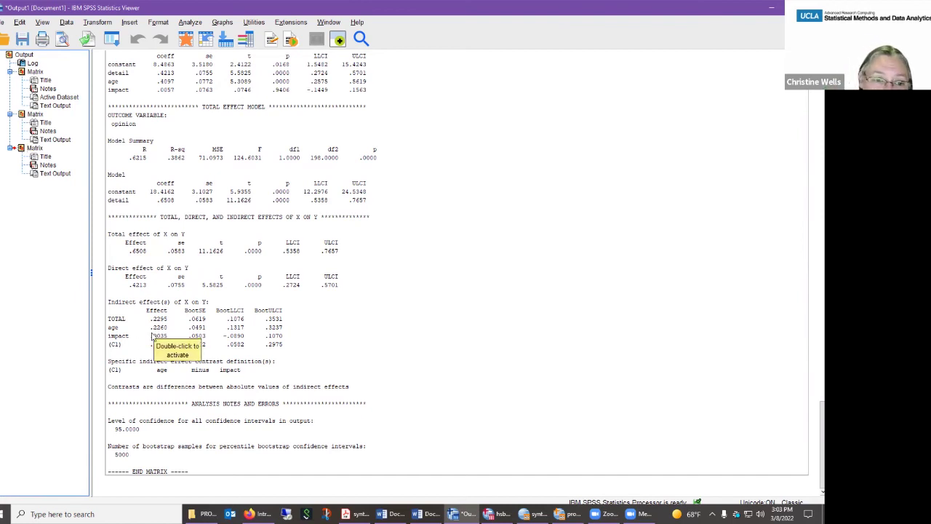
left_click(413, 342)
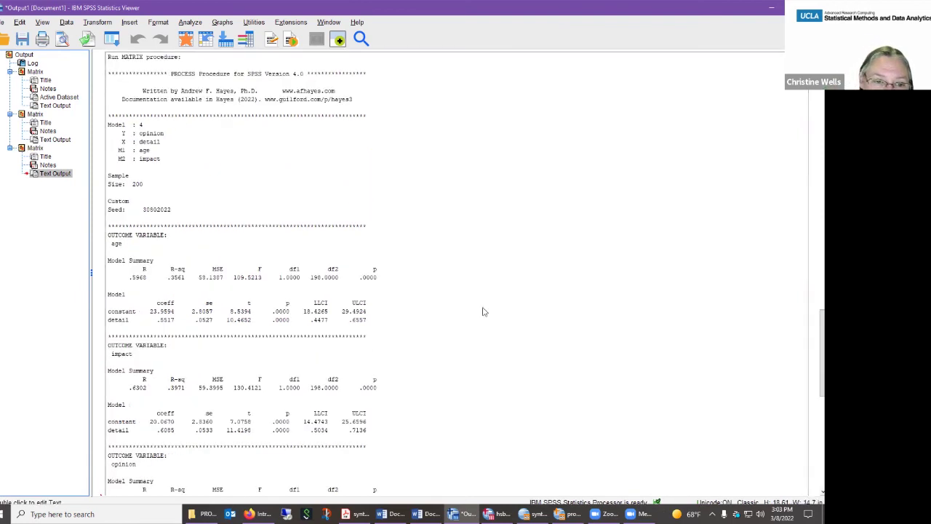
scroll(355, 341, "down", 10)
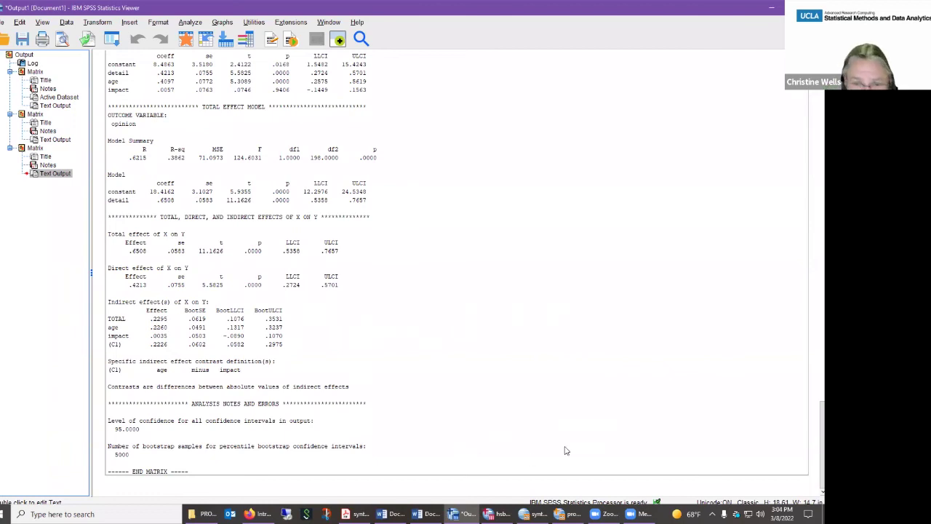
Step: Switch to the SPSS Syntax Editor and run the line 135 PROCESS command with model = 4 and matrices = 1
left_click(536, 514)
left_click(515, 340)
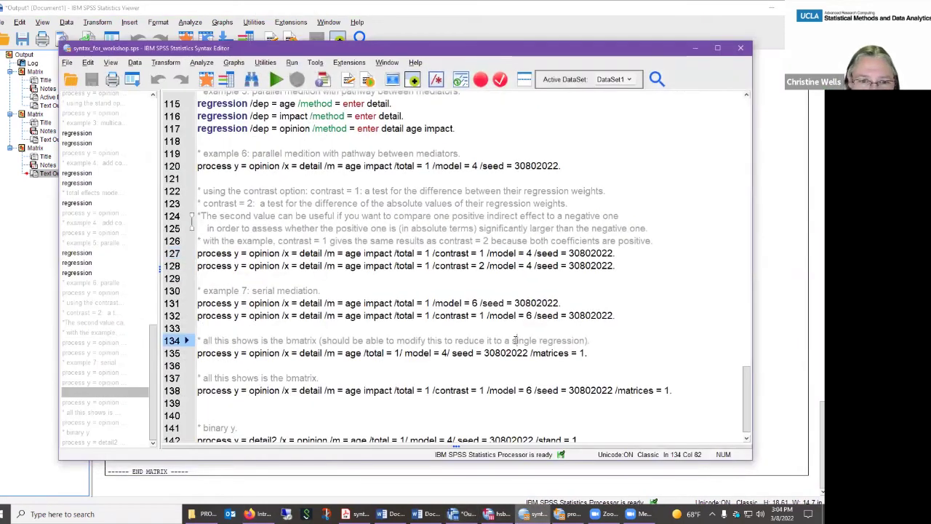
scroll(515, 341, "down", 1)
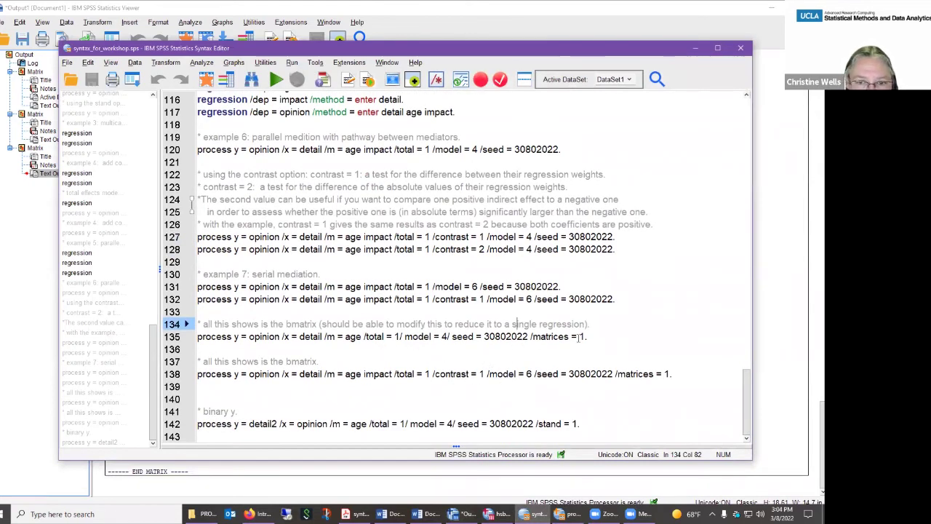
left_click_drag(588, 337, 195, 337)
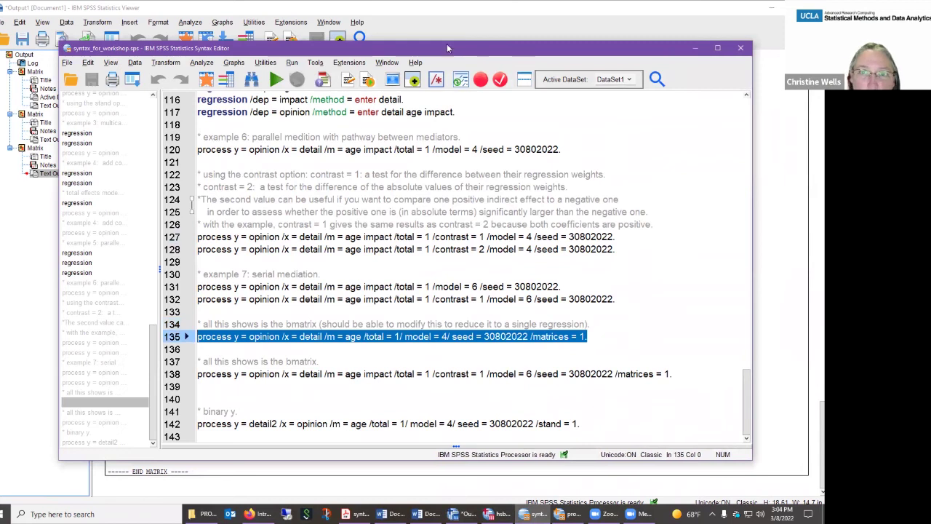
left_click(276, 79)
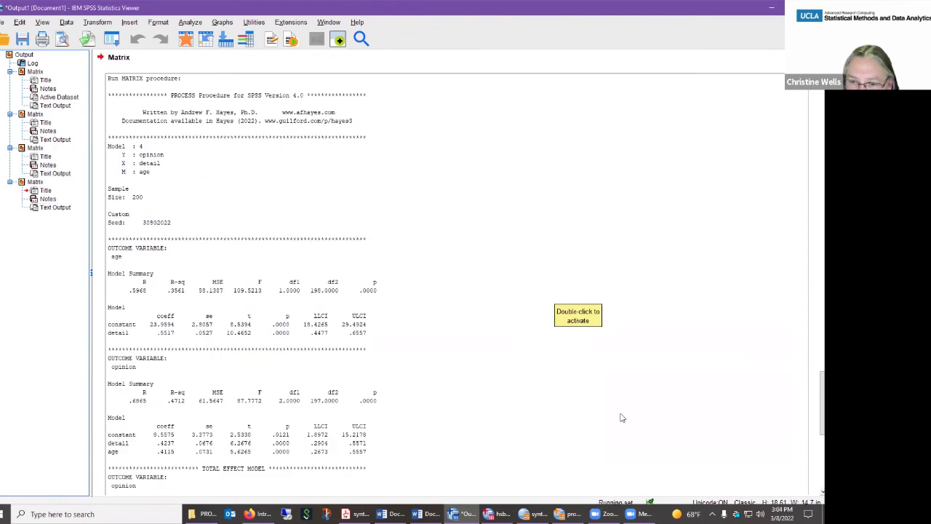
Step: Examine the model definition matrices at the end of the output and check them against the matrices = 1 option on line 135
scroll(629, 417, "down", 3)
scroll(629, 416, "down", 9)
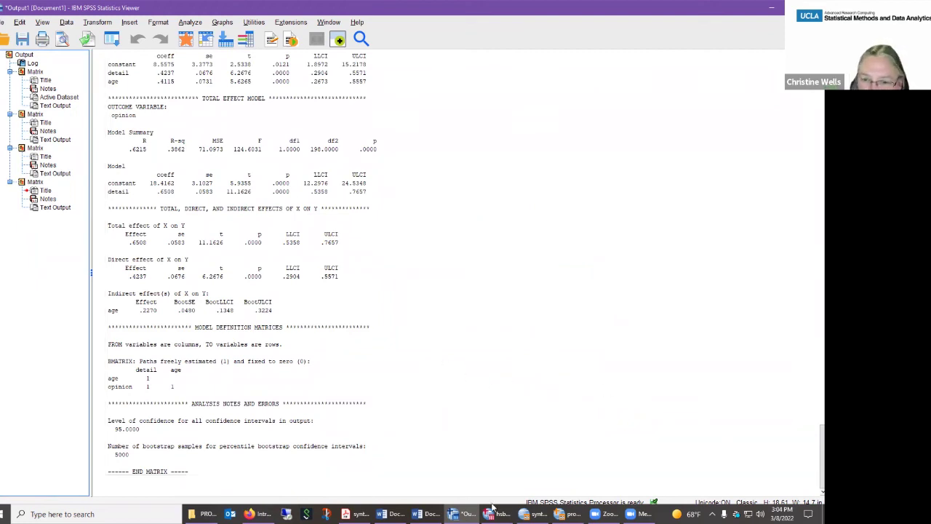
left_click(539, 514)
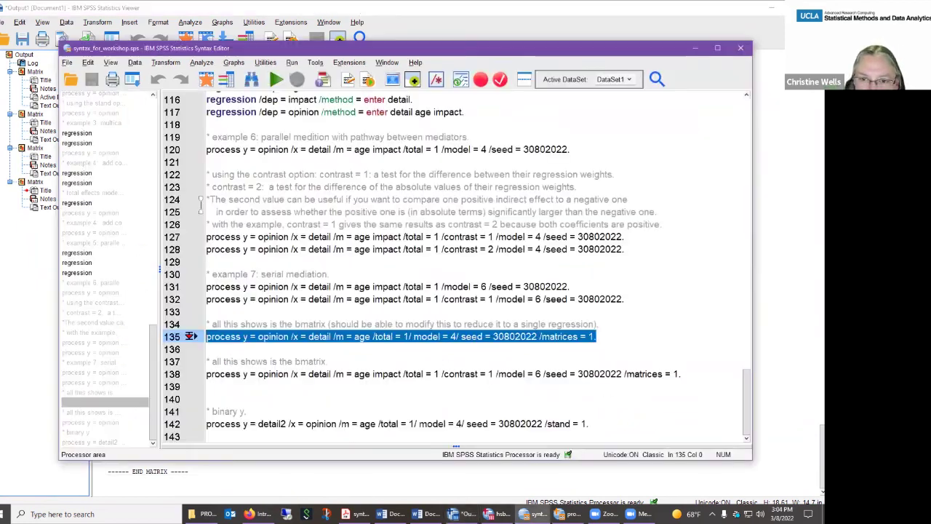
left_click(552, 348)
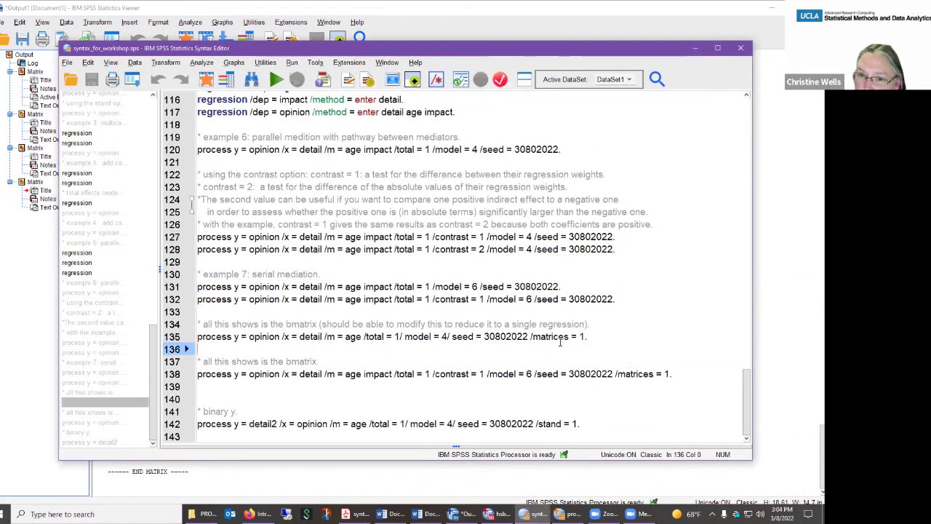
left_click(695, 46)
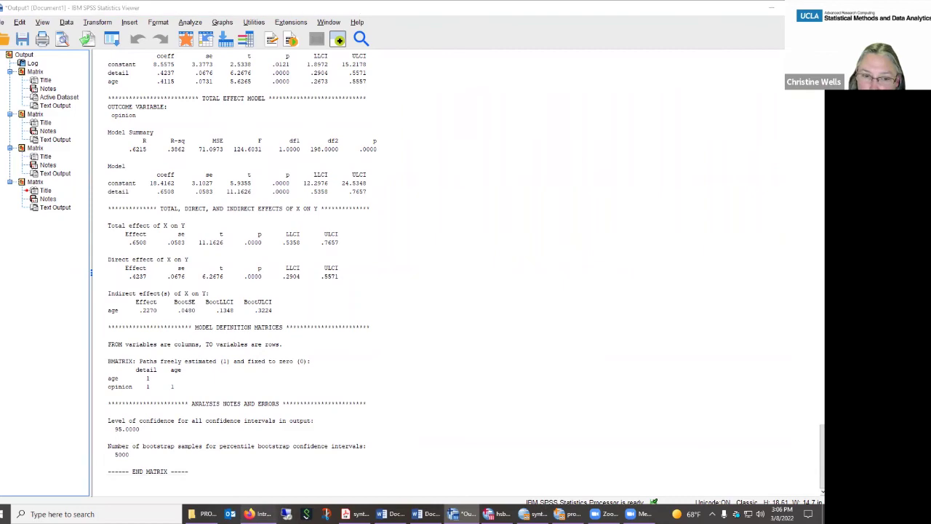
Step: Switch to the seminar page in Firefox and read the matrix subcommands and the Criteria for making causal claims section
key("alt+Tab")
scroll(636, 371, "down", 3)
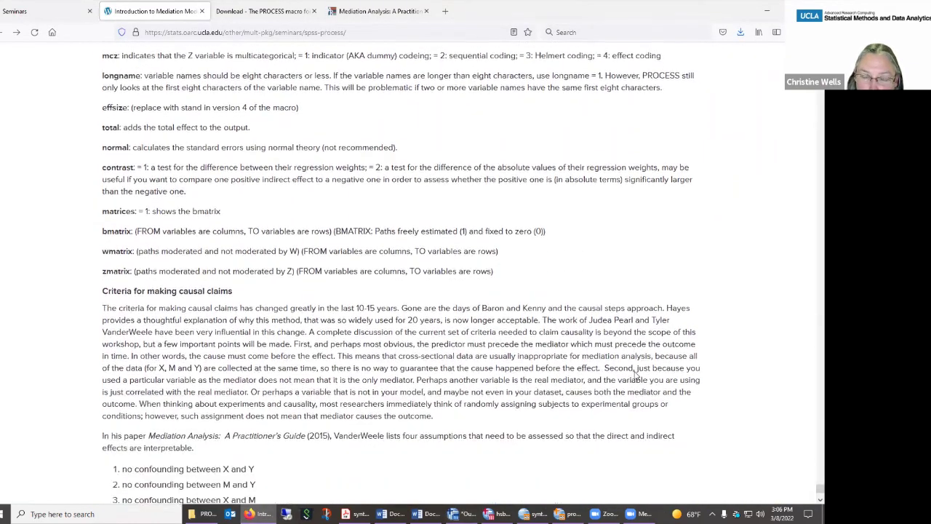
scroll(640, 371, "down", 3)
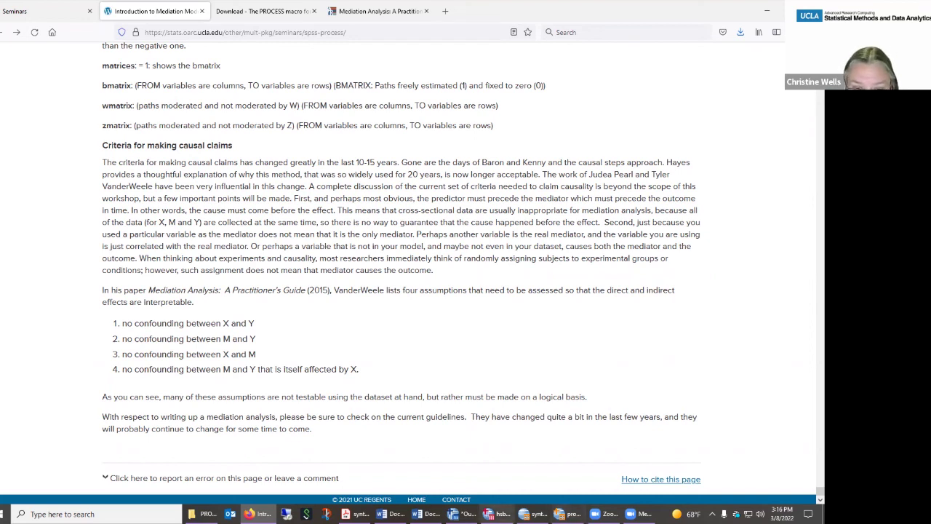
Step: Switch to Document1 in Word and read the Society for Causal Inference announcement through its membership benefits and link
left_click(393, 514)
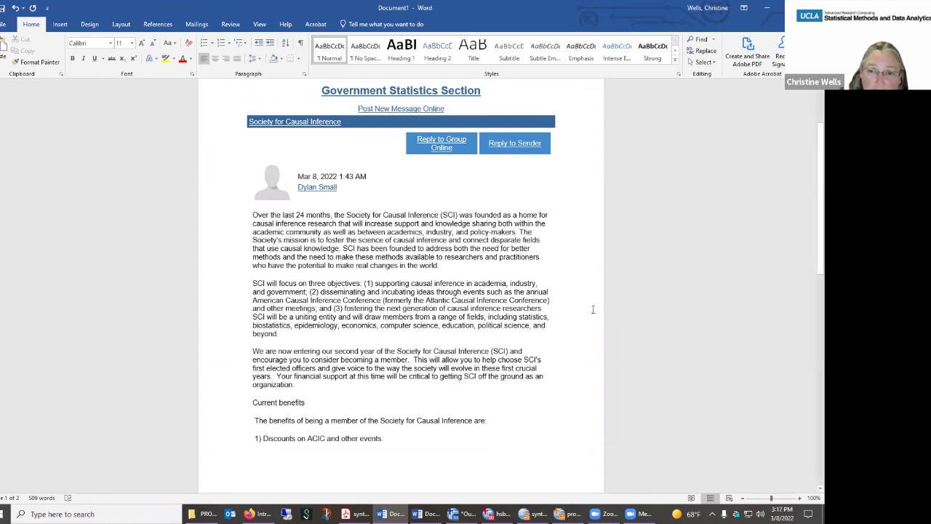
scroll(587, 320, "down", 6)
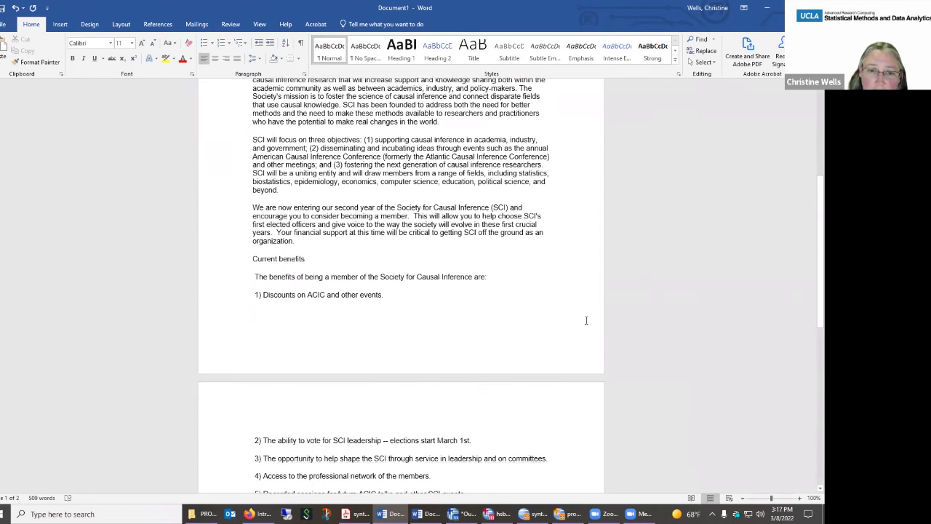
scroll(585, 318, "down", 2)
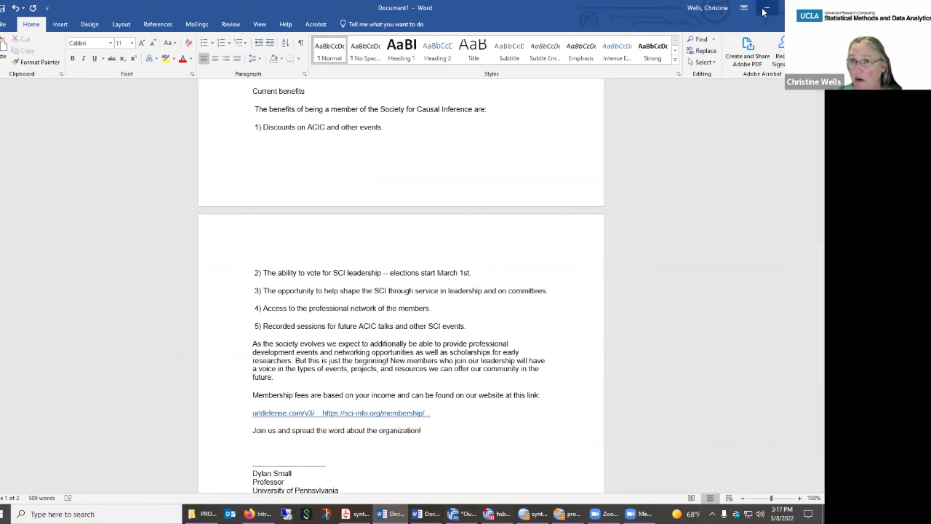
Step: Bring up Document2 in Word to show the reminder and link for the March 8 workshop form
key("alt+Tab")
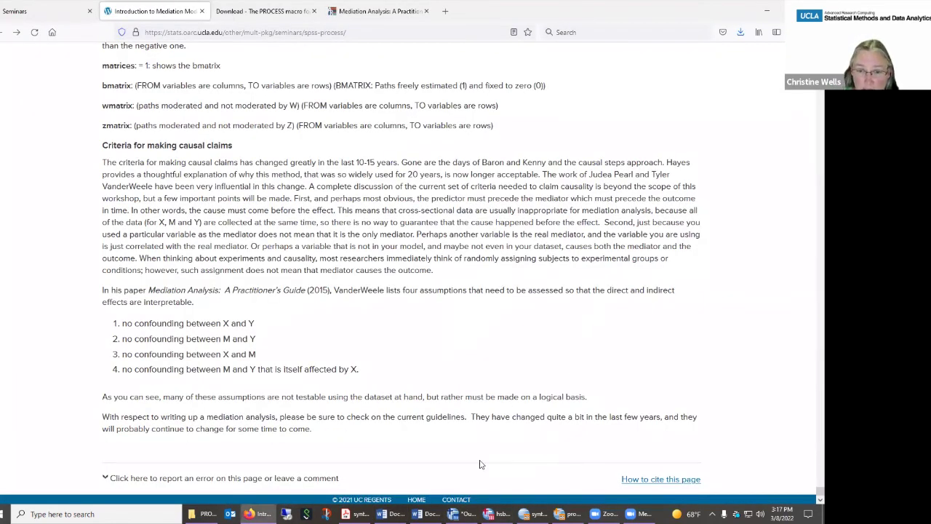
key("alt+Tab")
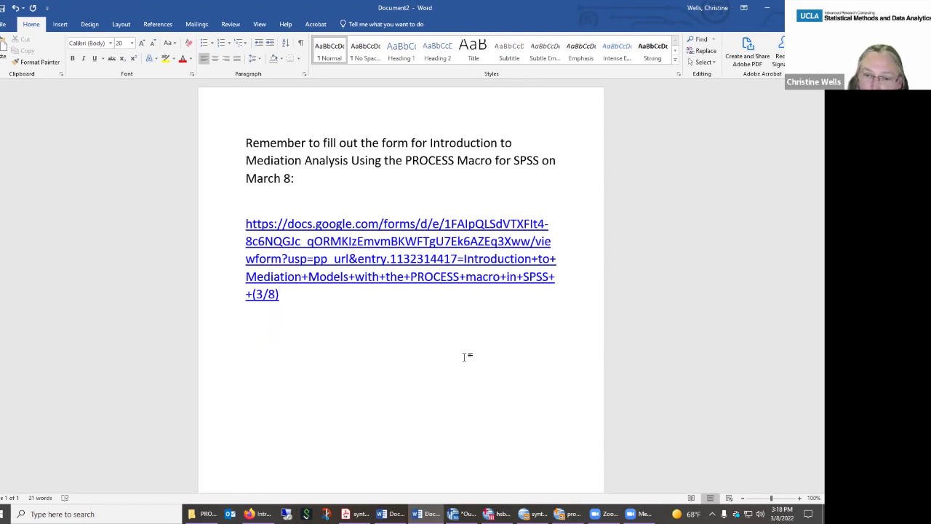
scroll(461, 329, "down", 1)
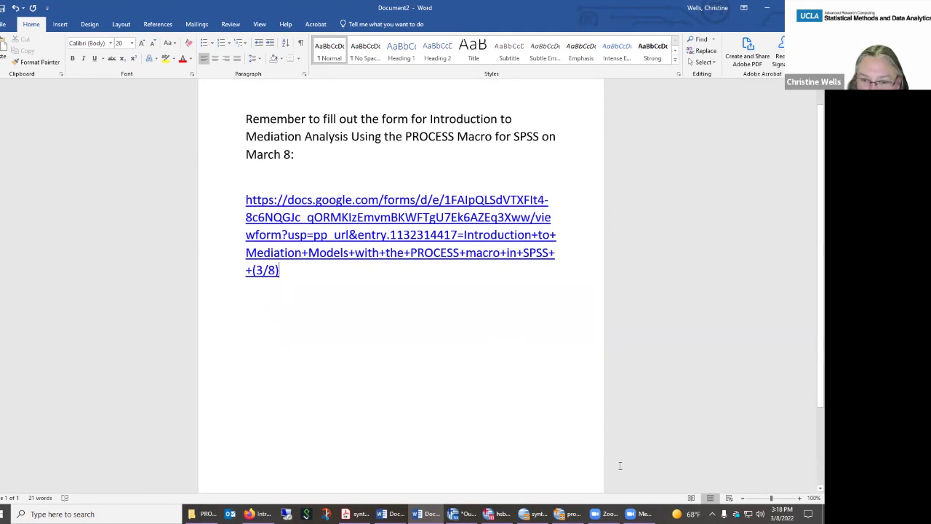
Step: In the SPSS Data Editor, inspect the values of the bcovar and binaryvr columns, and return to the form reminder document
left_click(497, 513)
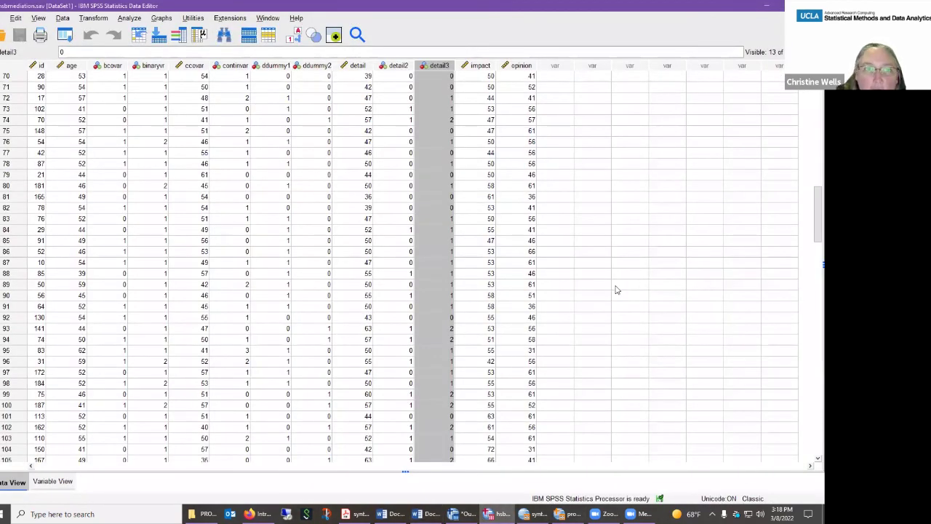
left_click(106, 65)
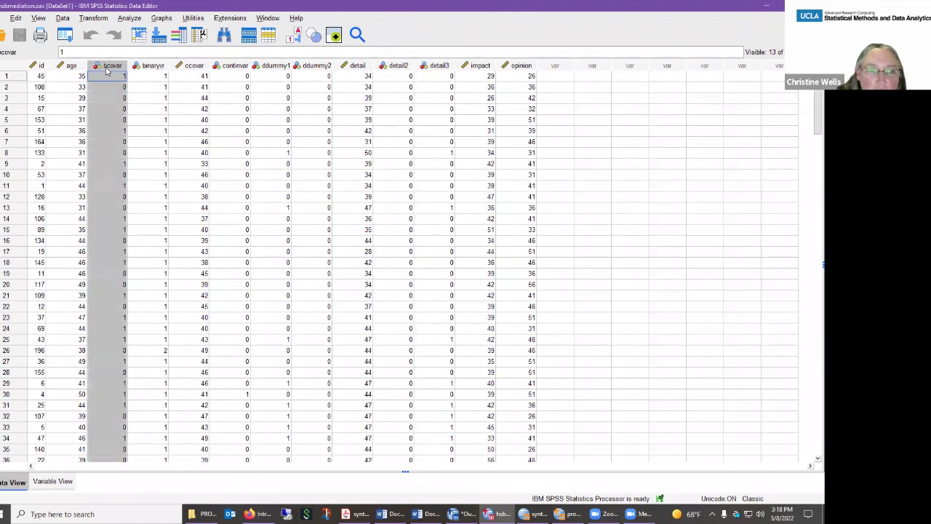
left_click(138, 67)
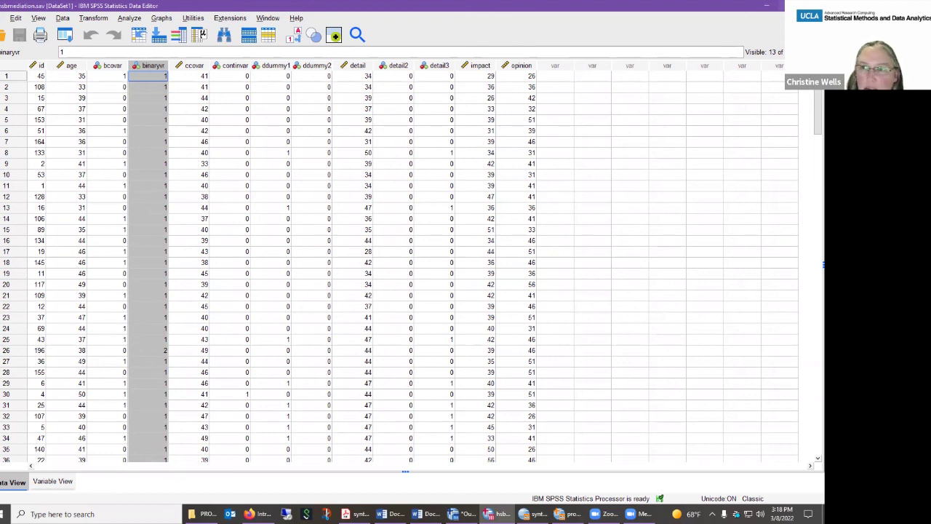
left_click(766, 5)
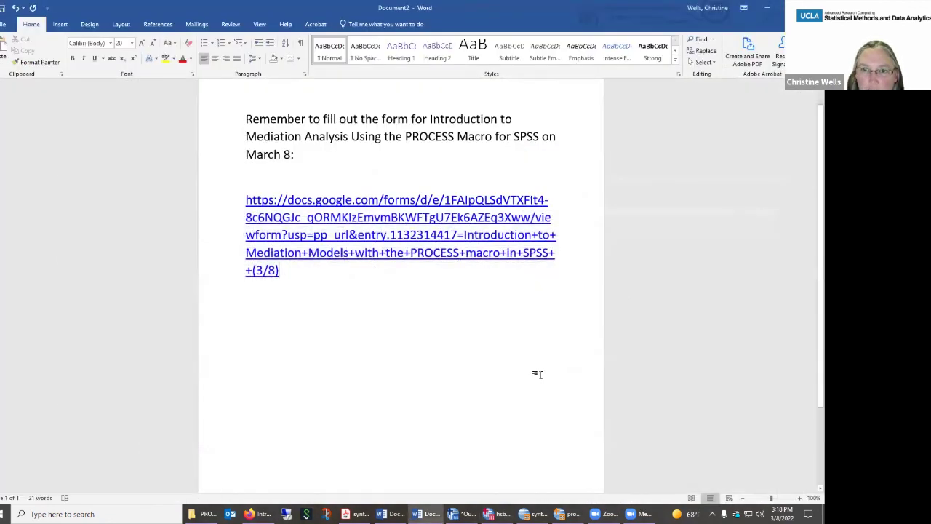